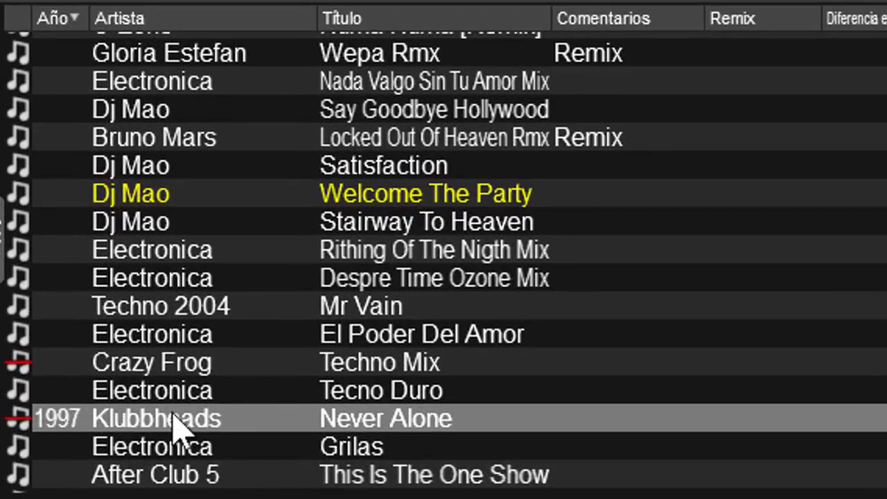
# - Open the track censor editor for "Never Alone" by Klubbheads and zoom its waveform in on the track's opening
pyautogui.rightClick(174, 420)
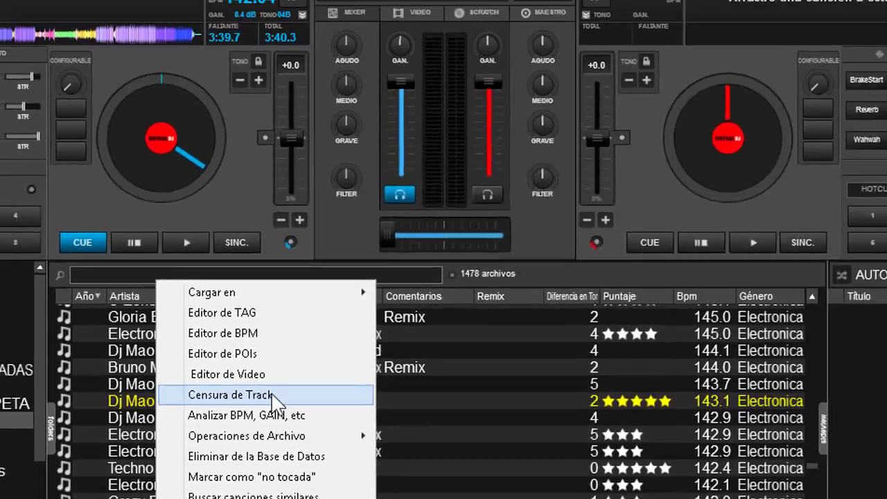
pyautogui.click(231, 394)
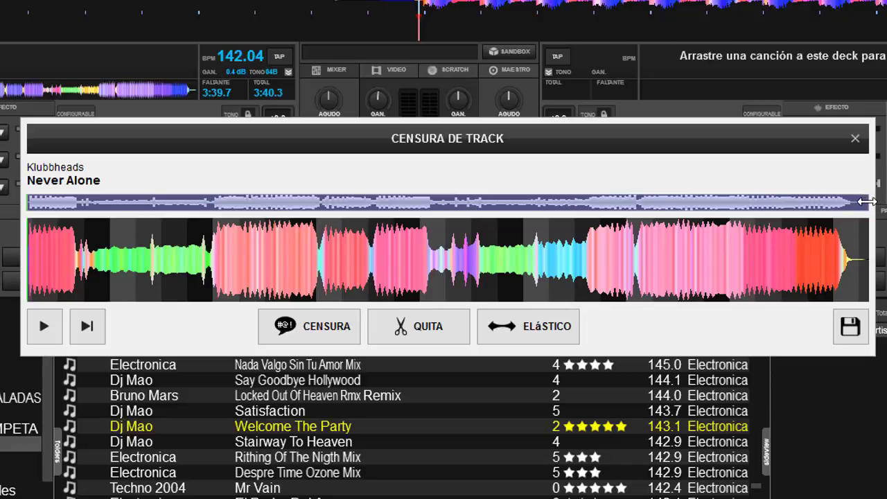
pyautogui.moveTo(868, 202); pyautogui.dragTo(496, 203)
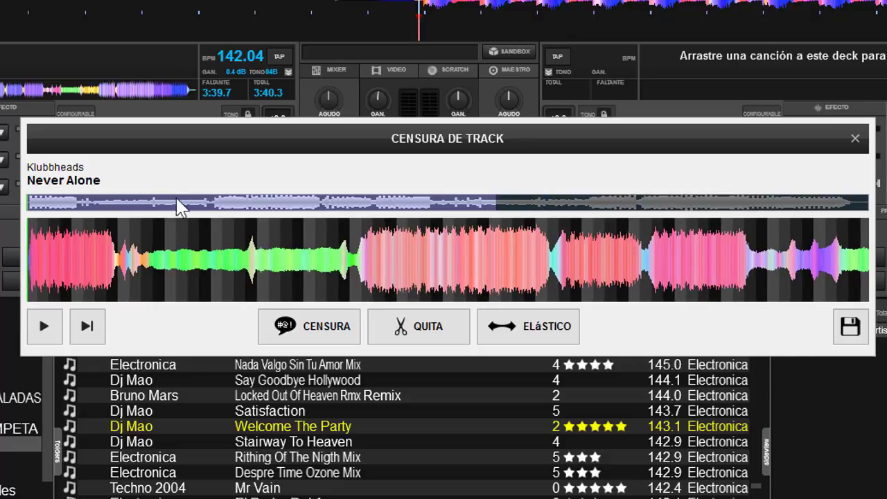
pyautogui.moveTo(29, 205); pyautogui.dragTo(50, 205)
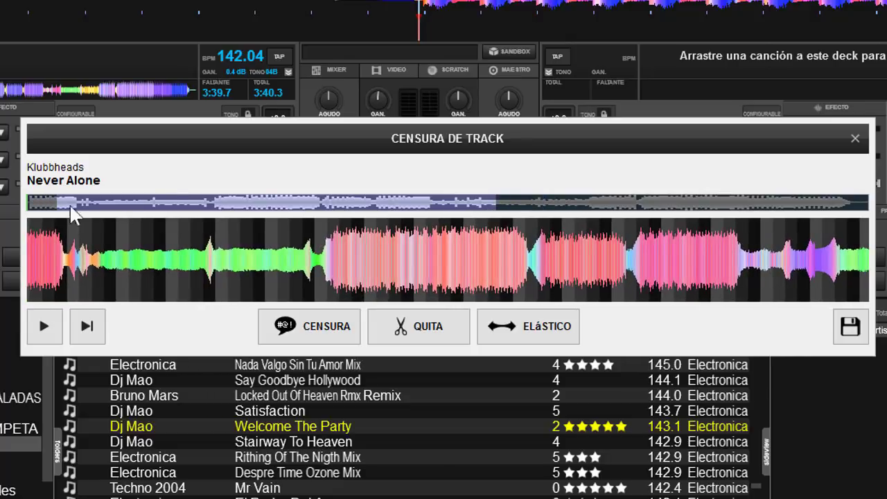
pyautogui.moveTo(289, 204); pyautogui.dragTo(249, 205)
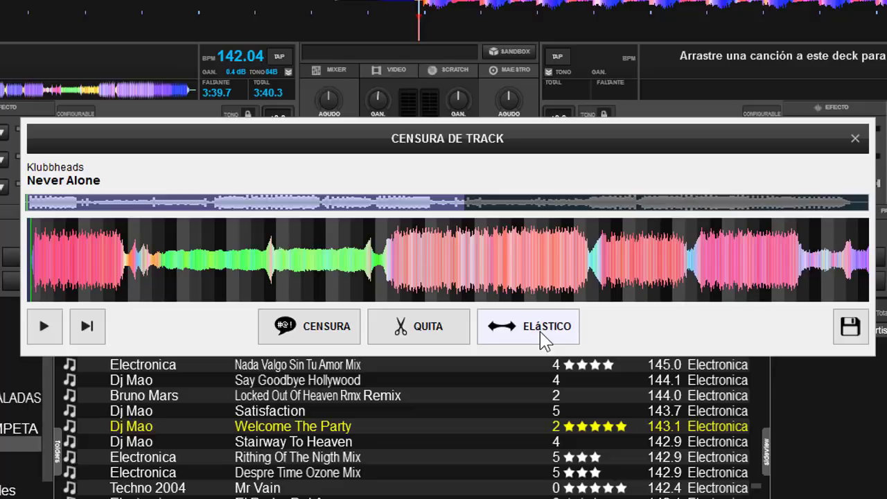
pyautogui.moveTo(463, 201); pyautogui.dragTo(248, 204)
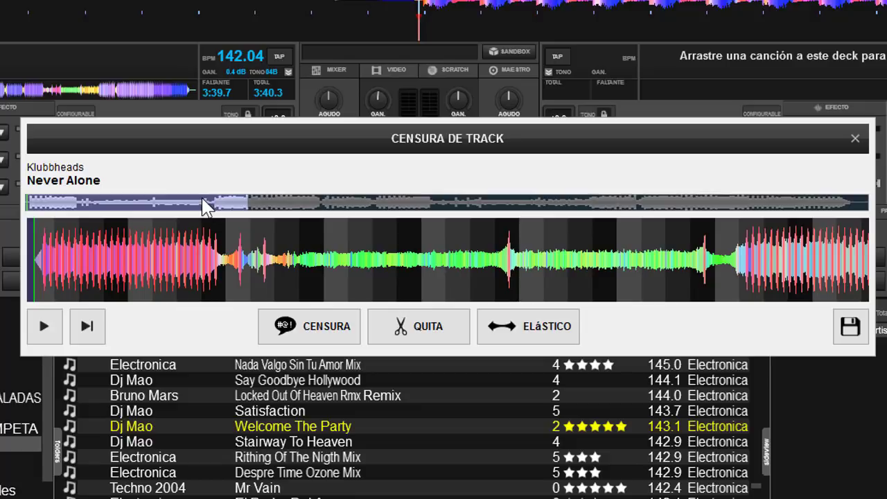
pyautogui.moveTo(205, 207)
pyautogui.mouseDown()
pyautogui.moveTo(225, 208)
pyautogui.moveTo(205, 209)
pyautogui.mouseUp()
pyautogui.moveTo(247, 201); pyautogui.dragTo(100, 198)
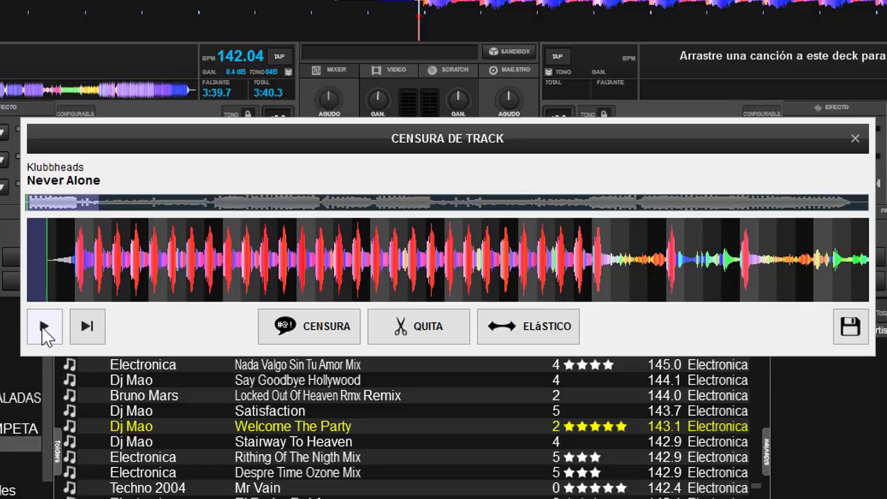
# - Preview the track's opening through the main output, stopping playback in the quiet passage after the intro beats
pyautogui.click(44, 331)
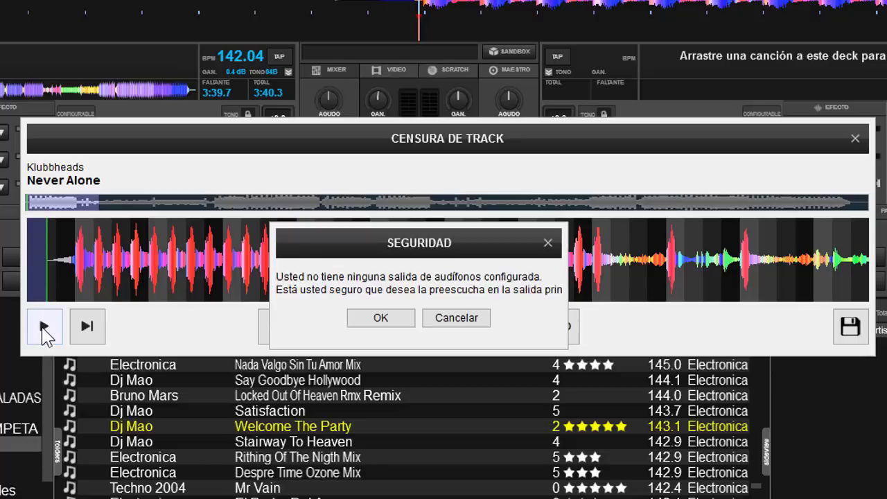
pyautogui.click(376, 318)
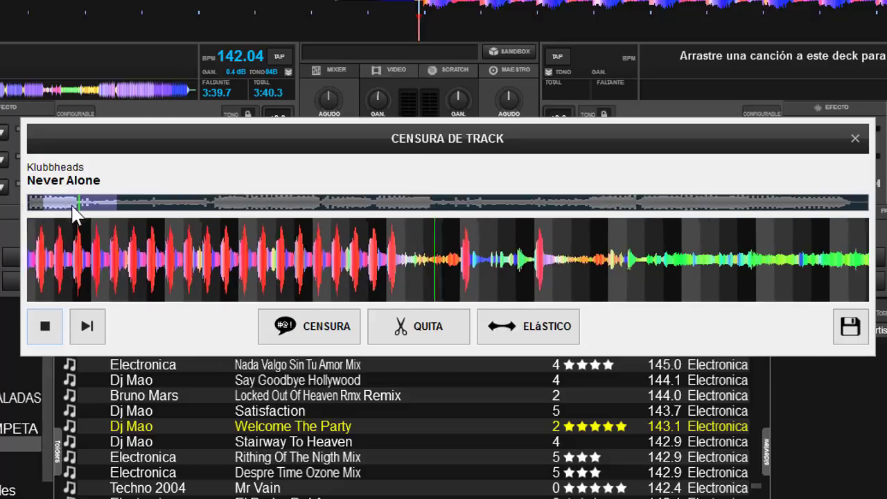
pyautogui.moveTo(73, 206); pyautogui.dragTo(94, 207)
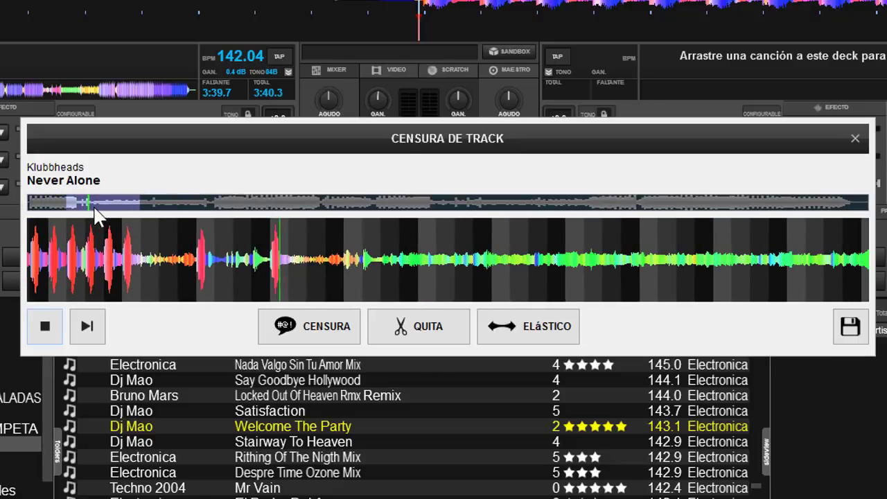
pyautogui.click(46, 327)
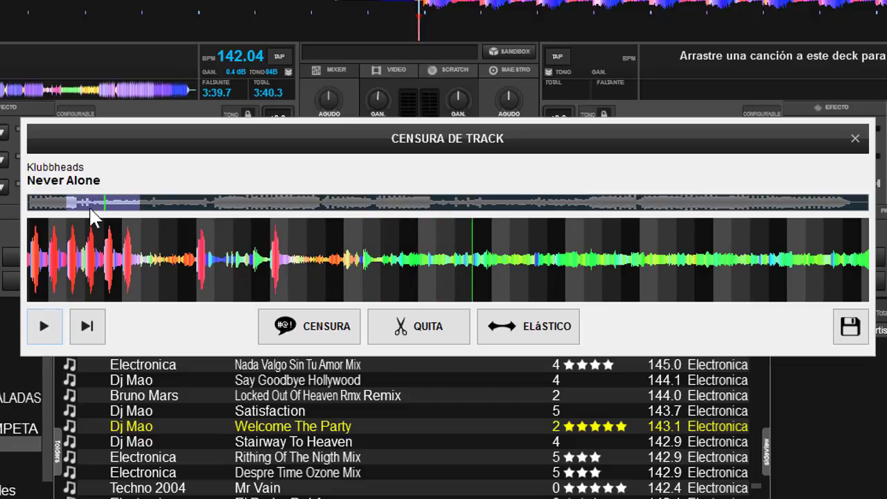
# - Add a censored section in the quiet passage after the intro, spanning from just after the first isolated peak to the second
pyautogui.moveTo(89, 208); pyautogui.dragTo(65, 208)
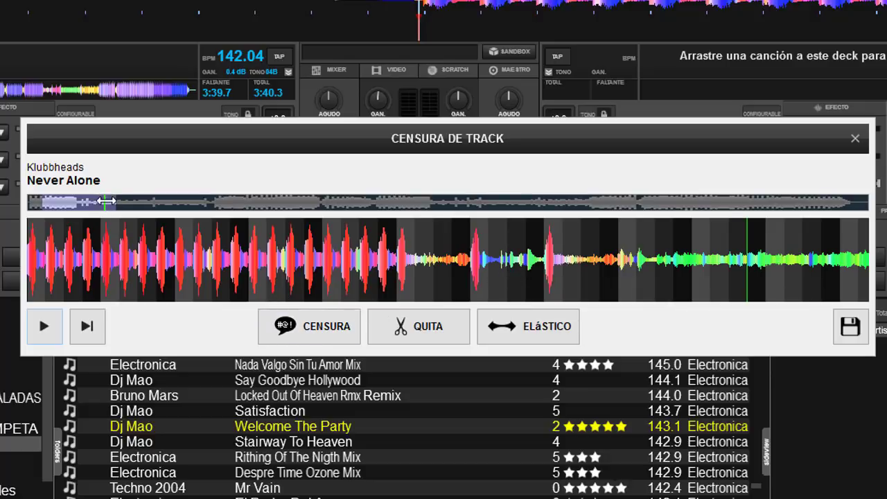
pyautogui.moveTo(86, 203); pyautogui.dragTo(80, 202)
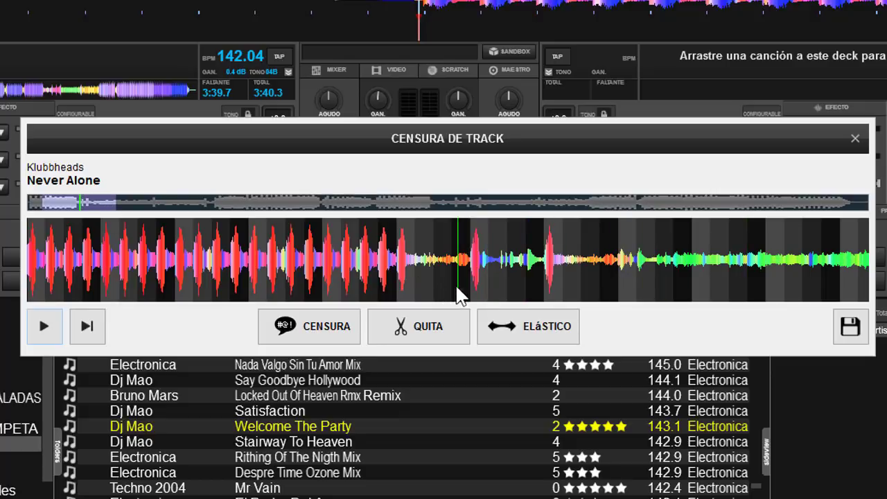
pyautogui.moveTo(453, 286); pyautogui.dragTo(470, 289)
pyautogui.click(320, 334)
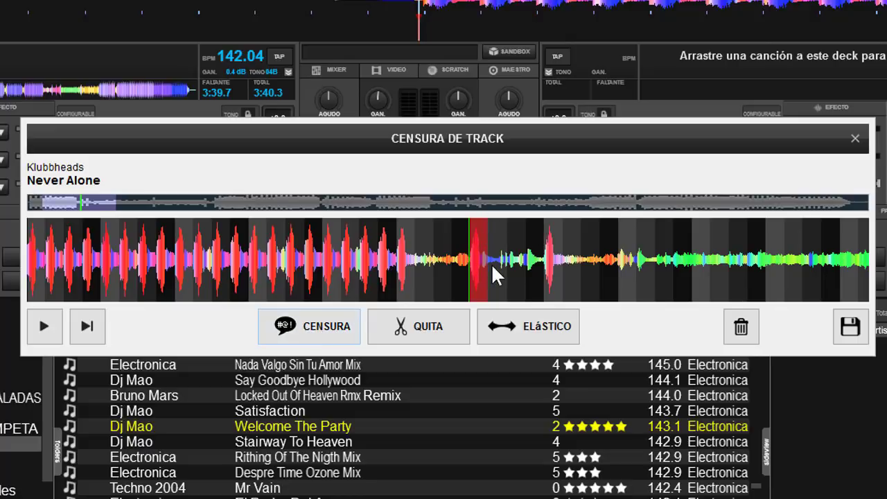
pyautogui.moveTo(487, 289); pyautogui.dragTo(544, 289)
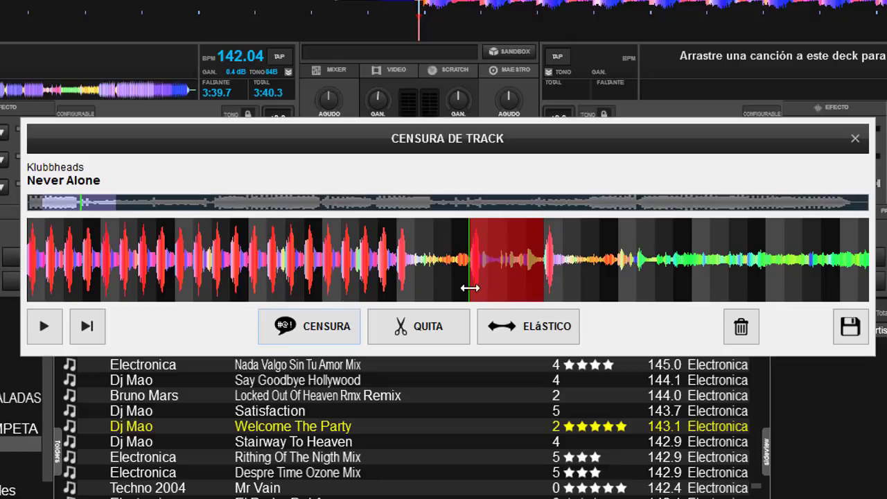
pyautogui.click(449, 287)
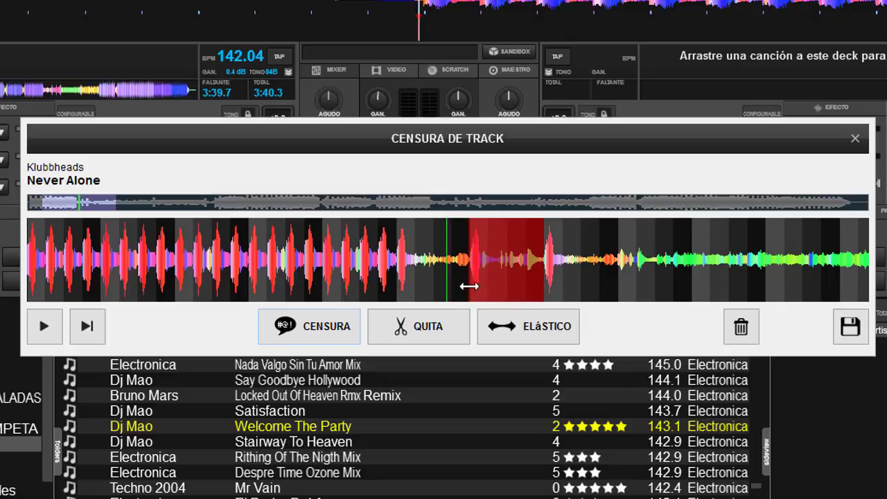
pyautogui.moveTo(470, 287); pyautogui.dragTo(488, 286)
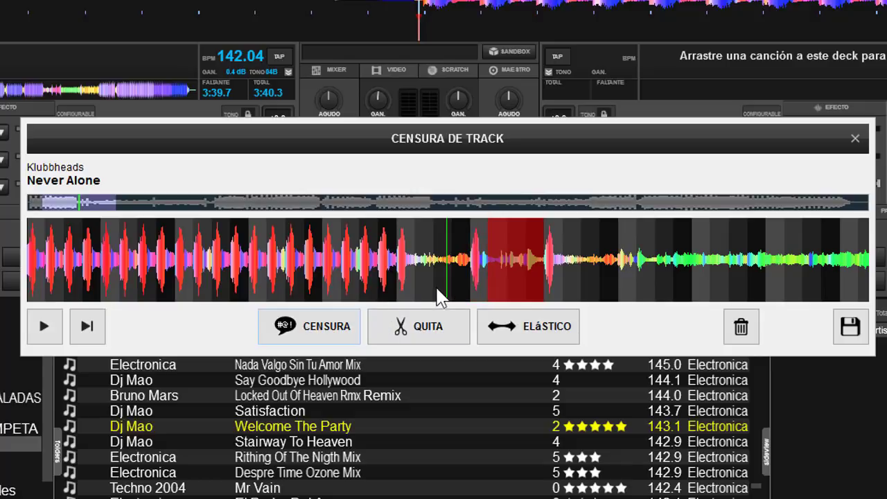
# - Play the track from the intro beats through the censored section to check it, and stop playback beyond it
pyautogui.moveTo(445, 287); pyautogui.dragTo(280, 291)
pyautogui.click(40, 330)
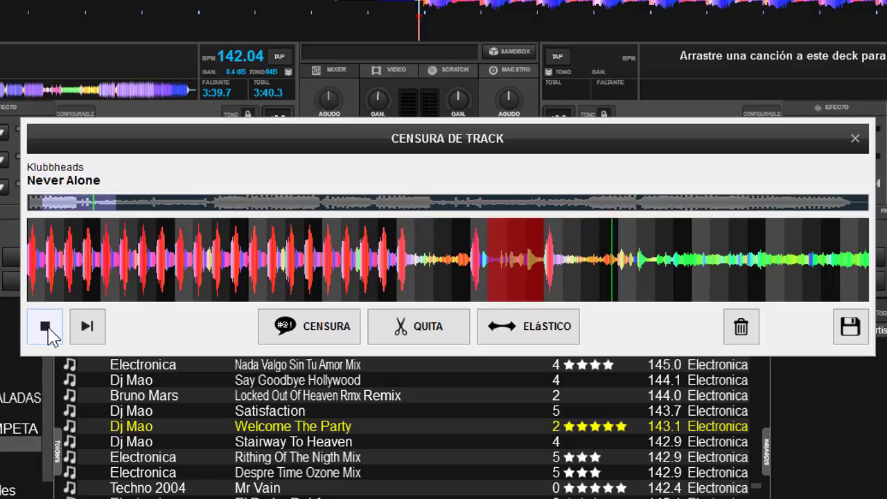
pyautogui.click(47, 331)
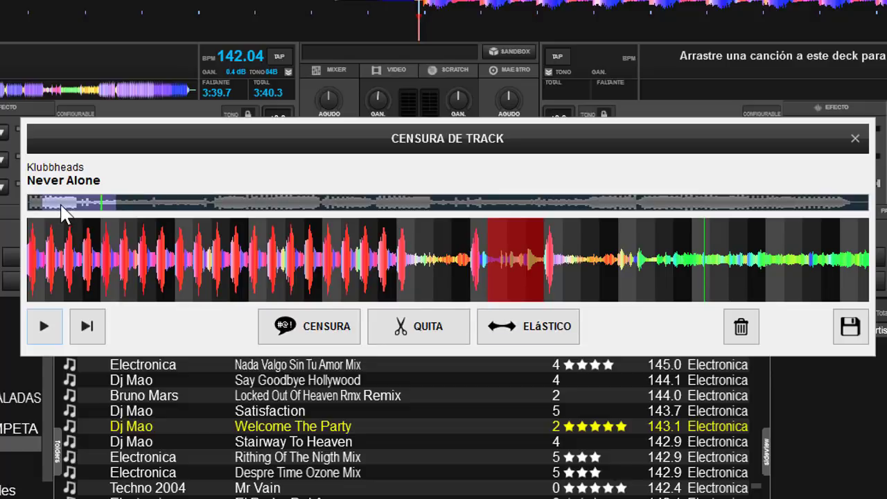
# - Add a cut section starting shortly after the second isolated peak, beyond the censored section
pyautogui.moveTo(63, 212); pyautogui.dragTo(91, 214)
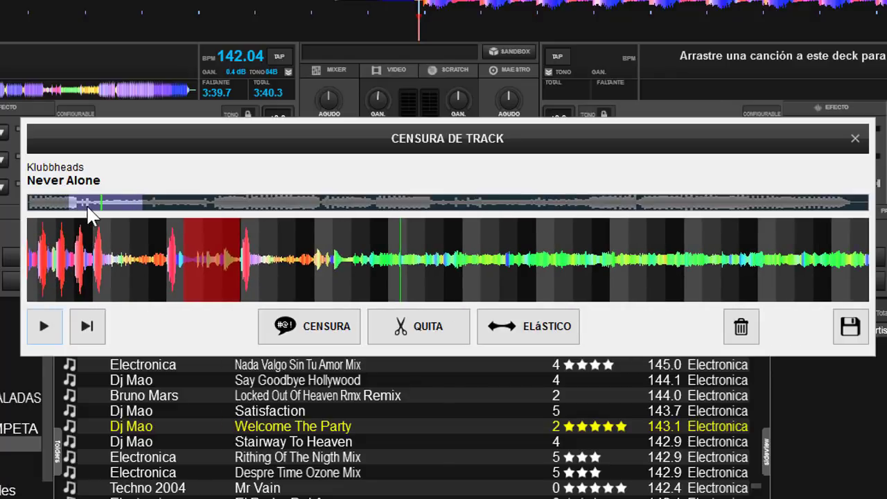
pyautogui.moveTo(146, 200); pyautogui.dragTo(229, 208)
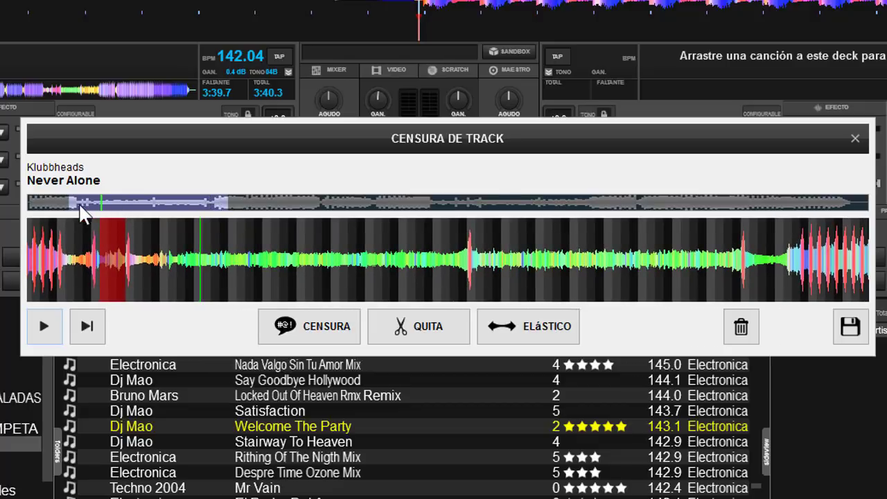
pyautogui.moveTo(70, 202); pyautogui.dragTo(80, 202)
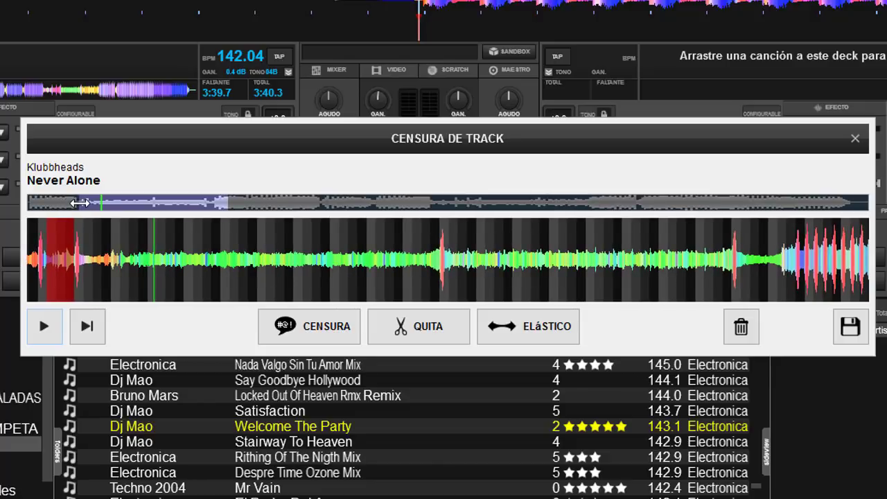
pyautogui.moveTo(227, 204); pyautogui.dragTo(130, 201)
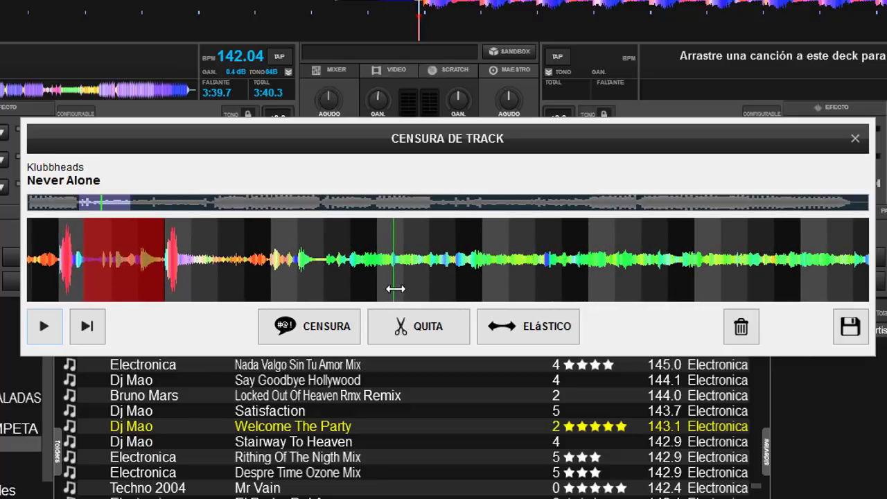
pyautogui.moveTo(395, 289); pyautogui.dragTo(245, 280)
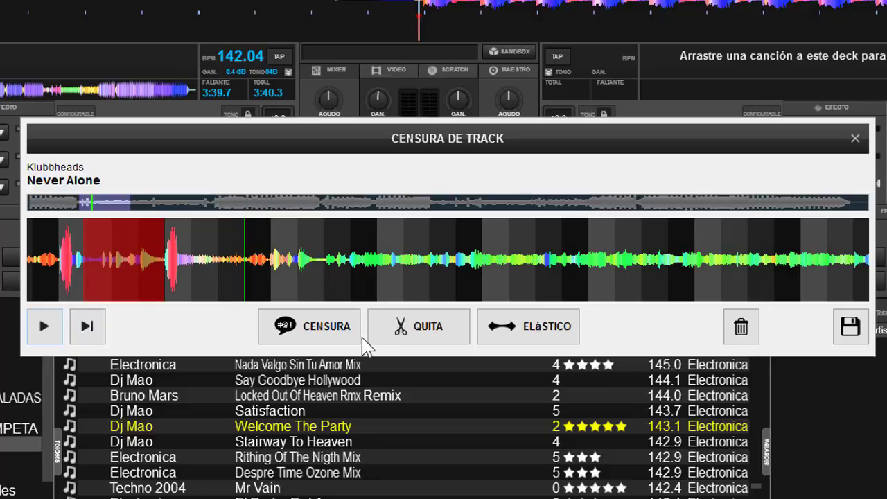
pyautogui.click(431, 330)
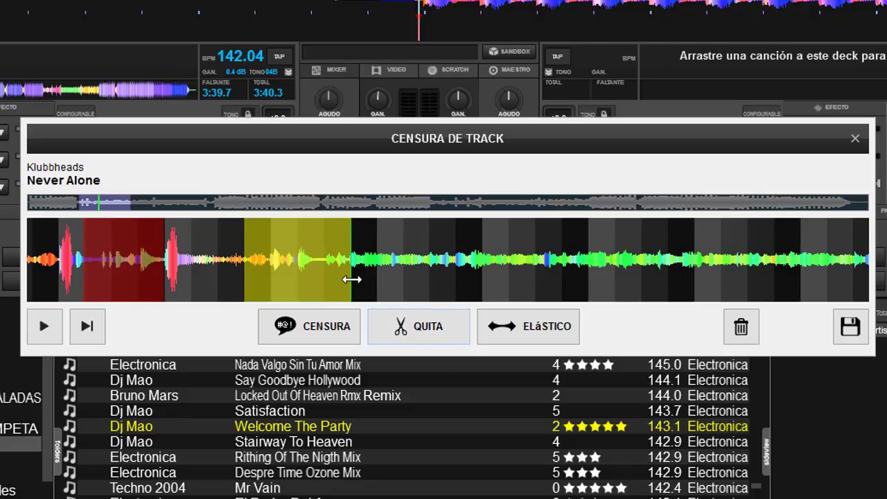
pyautogui.moveTo(352, 279)
pyautogui.mouseDown()
pyautogui.moveTo(388, 280)
pyautogui.moveTo(371, 281)
pyautogui.mouseUp()
pyautogui.moveTo(217, 286)
pyautogui.mouseDown()
pyautogui.moveTo(182, 276)
pyautogui.moveTo(198, 276)
pyautogui.mouseUp()
# - Extend the end of the cut section across the whole quiet passage to just before the beat returns
pyautogui.moveTo(130, 206); pyautogui.dragTo(160, 206)
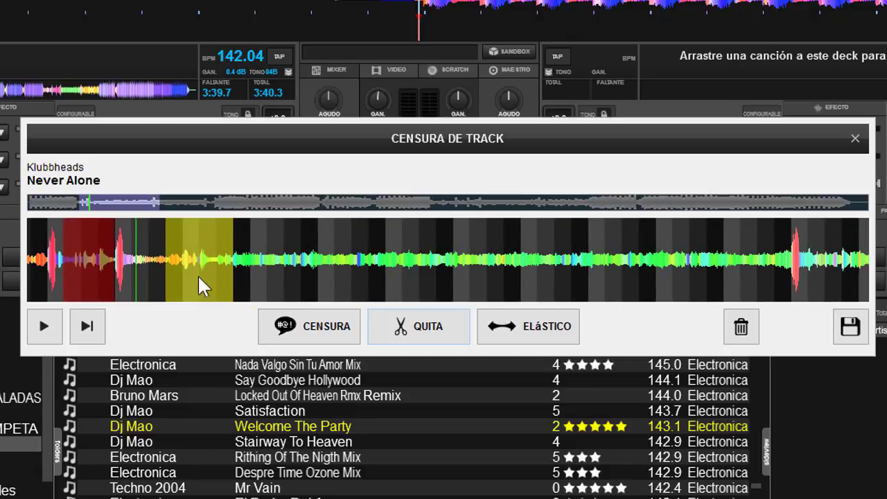
pyautogui.moveTo(233, 286); pyautogui.dragTo(714, 294)
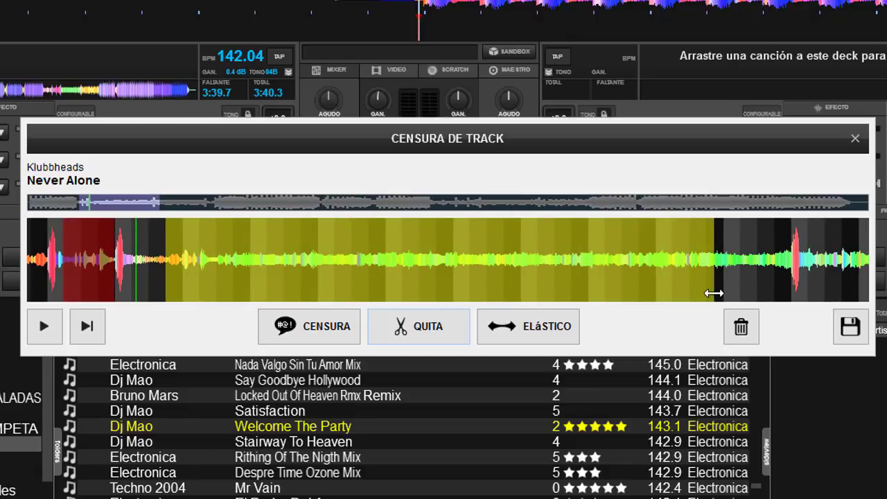
pyautogui.moveTo(132, 211); pyautogui.dragTo(165, 212)
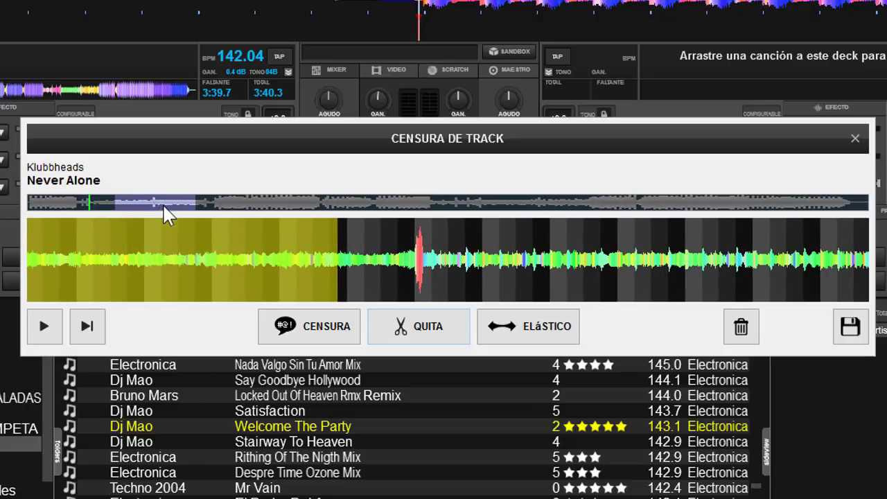
pyautogui.moveTo(339, 293); pyautogui.dragTo(687, 295)
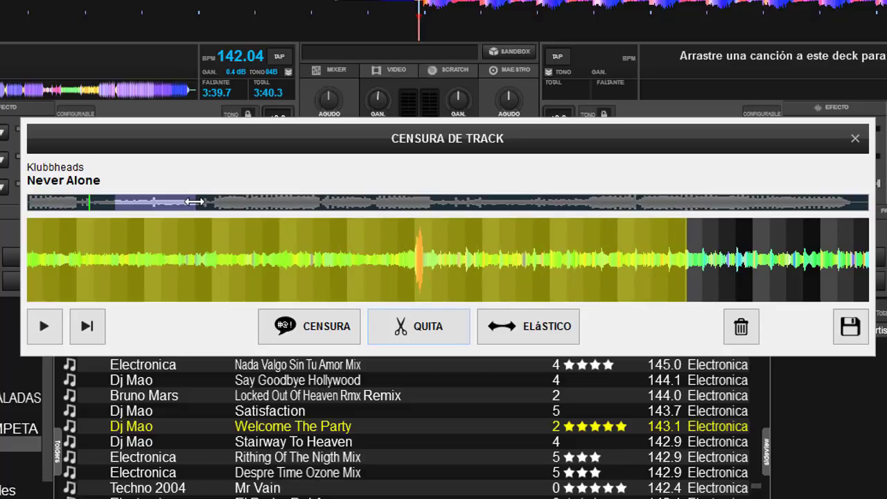
pyautogui.moveTo(193, 202); pyautogui.dragTo(205, 202)
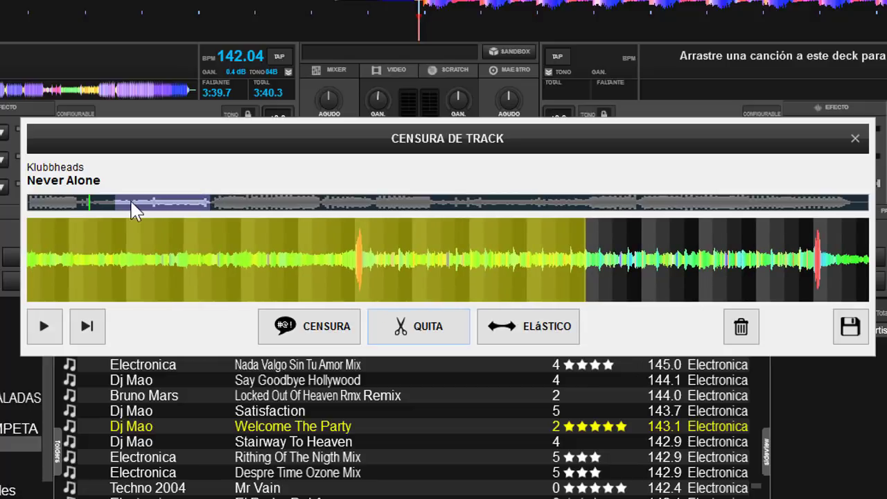
pyautogui.moveTo(116, 205); pyautogui.dragTo(194, 208)
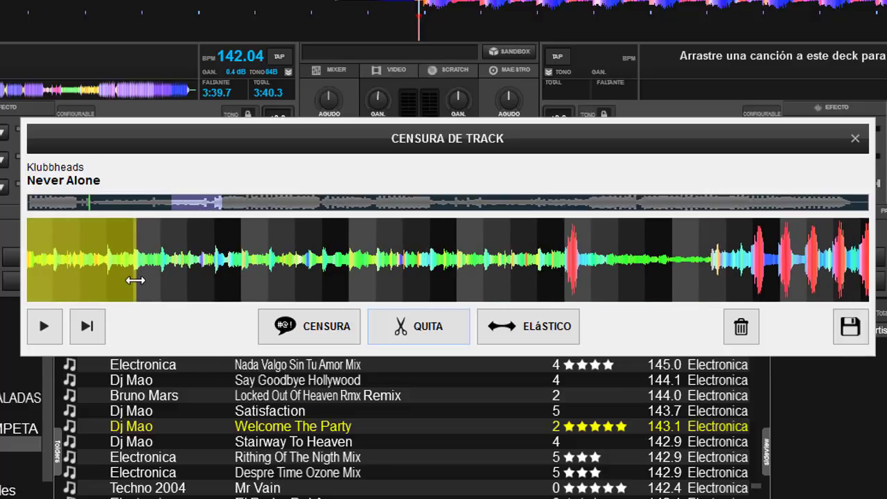
pyautogui.moveTo(141, 280); pyautogui.dragTo(252, 290)
pyautogui.moveTo(394, 303); pyautogui.dragTo(646, 312)
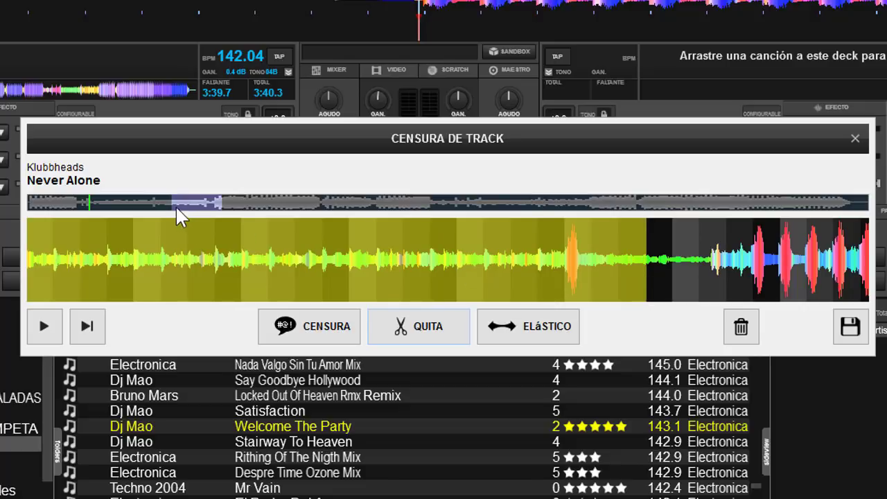
# - Play the track from the intro beats before the censored section to check both the censored and cut sections
pyautogui.moveTo(173, 202); pyautogui.dragTo(69, 202)
pyautogui.moveTo(141, 276)
pyautogui.mouseDown()
pyautogui.moveTo(21, 284)
pyautogui.moveTo(31, 283)
pyautogui.mouseUp()
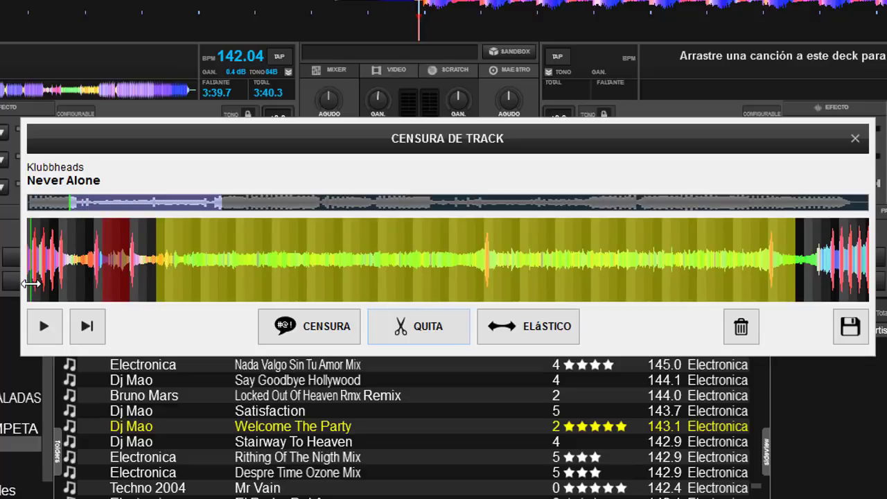
pyautogui.moveTo(223, 200); pyautogui.dragTo(252, 200)
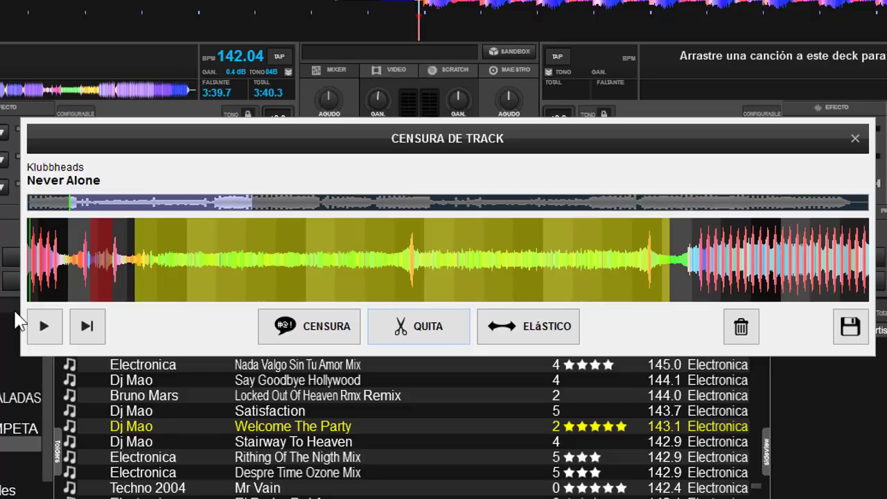
pyautogui.moveTo(111, 208); pyautogui.dragTo(98, 208)
pyautogui.moveTo(86, 291); pyautogui.dragTo(68, 291)
pyautogui.click(52, 328)
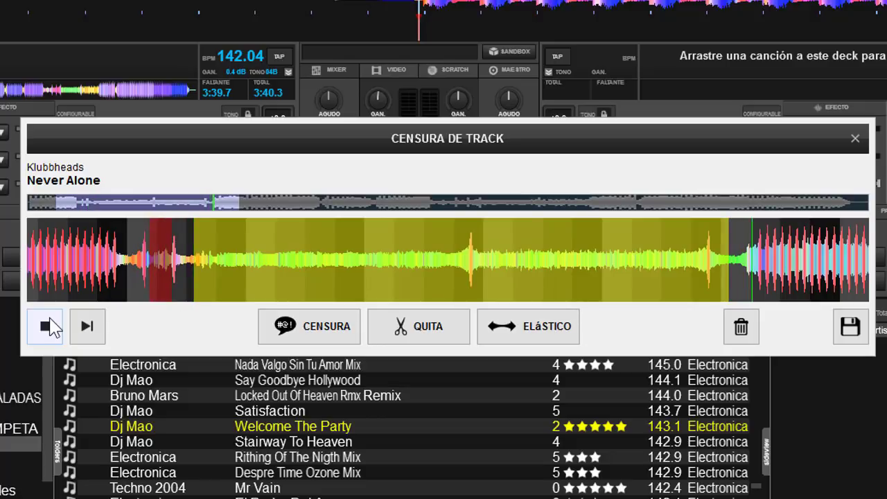
# - Stop playback and trim the end of the cut section slightly earlier, within the quiet passage before the beat returns
pyautogui.click(46, 332)
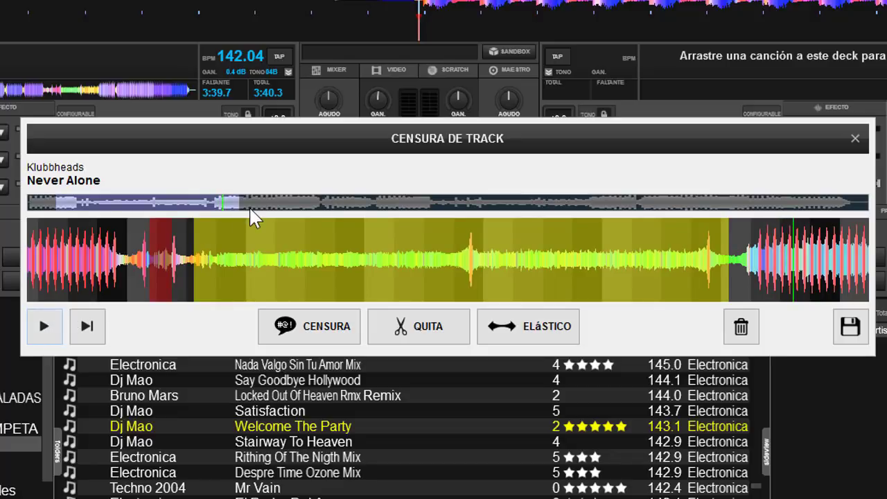
pyautogui.moveTo(239, 202); pyautogui.dragTo(230, 219)
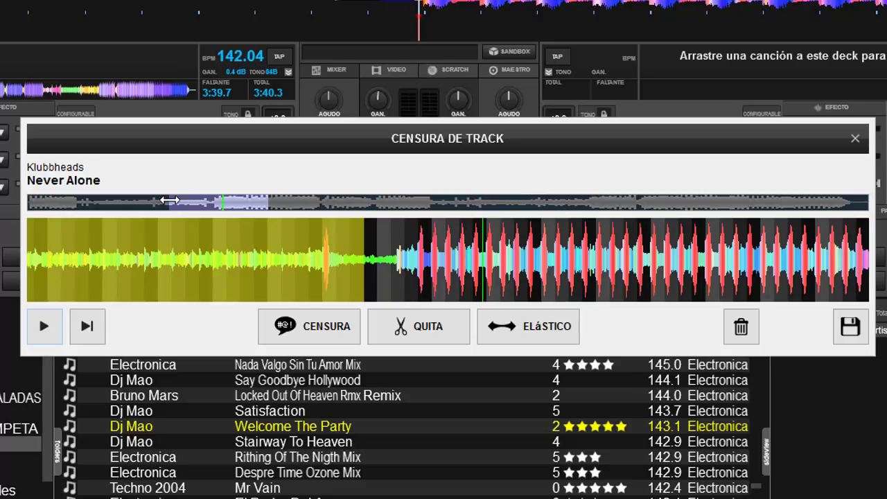
pyautogui.moveTo(170, 200); pyautogui.dragTo(180, 200)
pyautogui.moveTo(267, 201); pyautogui.dragTo(242, 198)
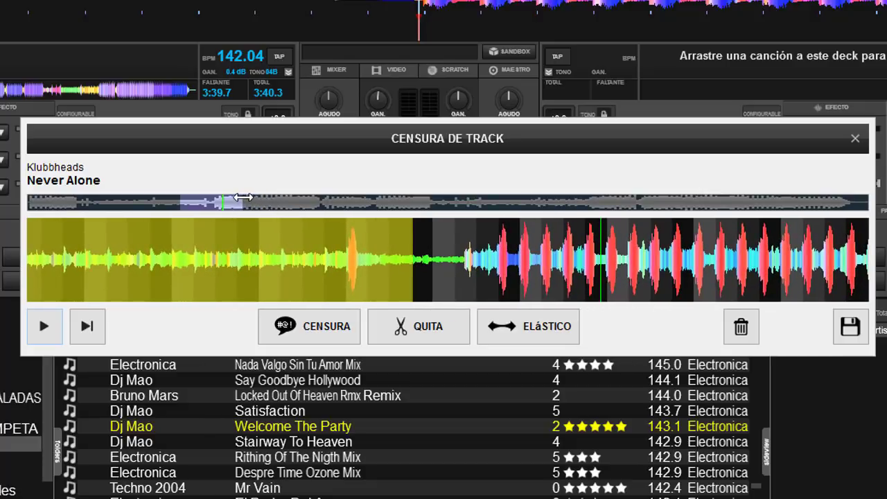
pyautogui.moveTo(415, 287)
pyautogui.mouseDown()
pyautogui.moveTo(402, 287)
pyautogui.moveTo(413, 287)
pyautogui.mouseUp()
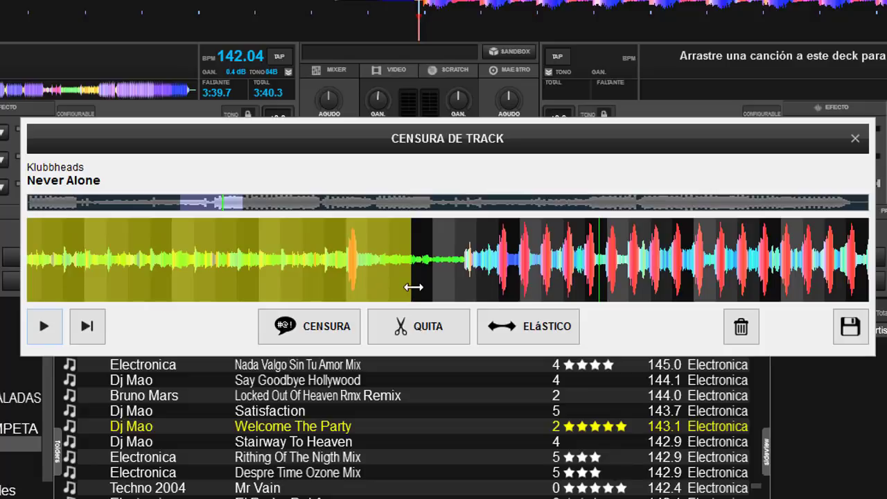
# - Add an elastic section covering eight beat peaks, starting after the ninth peak beyond the cut section, and set its value to 2
pyautogui.moveTo(211, 207); pyautogui.dragTo(271, 199)
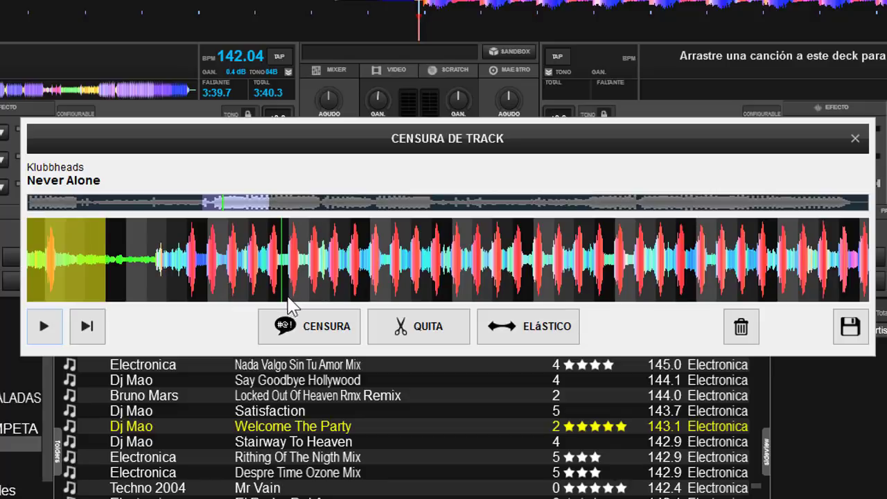
pyautogui.moveTo(283, 289)
pyautogui.mouseDown()
pyautogui.moveTo(359, 299)
pyautogui.moveTo(279, 296)
pyautogui.moveTo(380, 309)
pyautogui.moveTo(369, 309)
pyautogui.mouseUp()
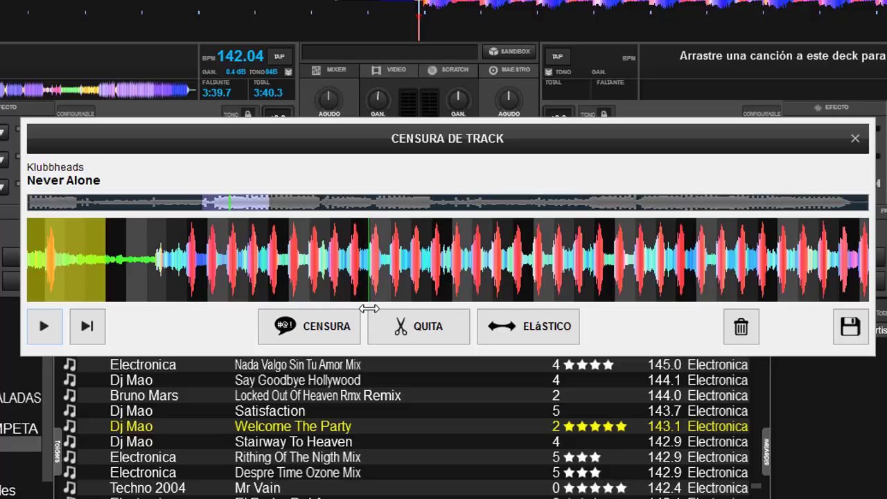
pyautogui.click(524, 331)
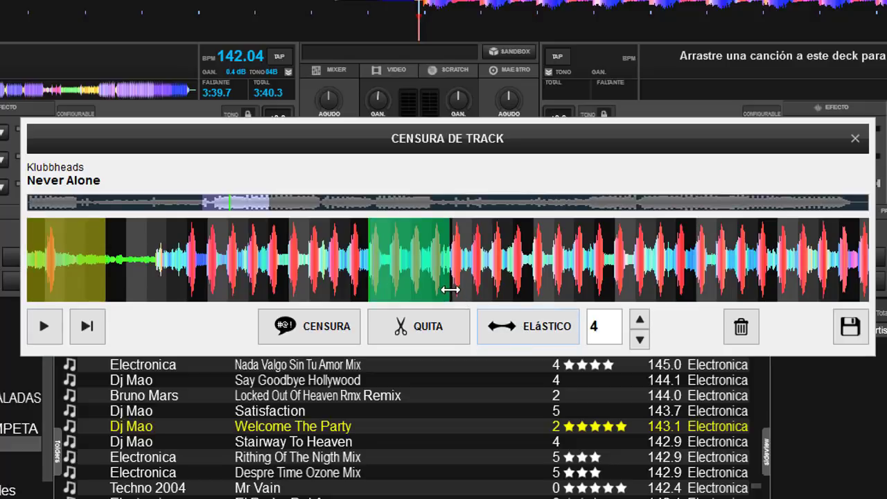
pyautogui.moveTo(451, 289); pyautogui.dragTo(532, 293)
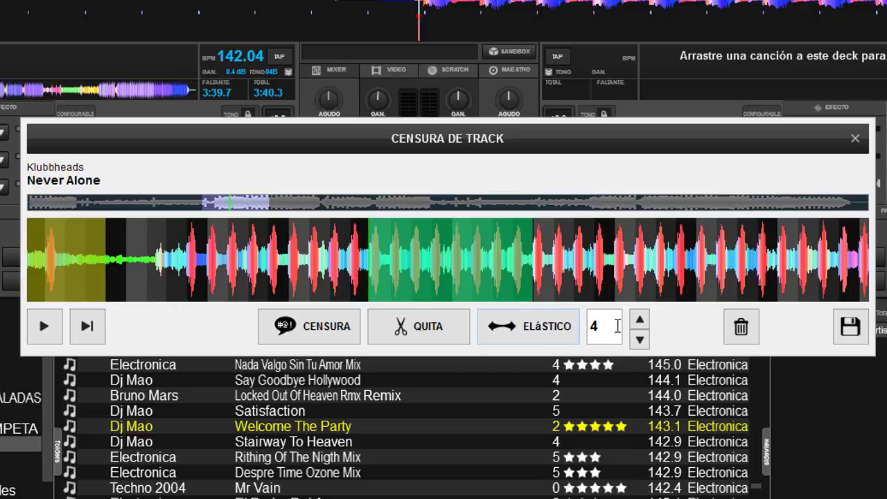
pyautogui.click(640, 340)
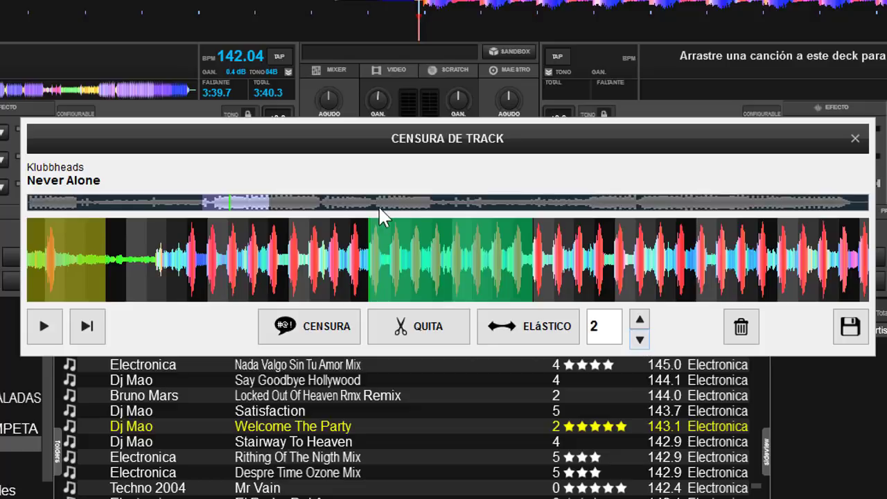
# - Play the track from the intro beats through the censored, cut and elastic sections to check them, and stop playback beyond the elastic section
pyautogui.moveTo(267, 200); pyautogui.dragTo(297, 200)
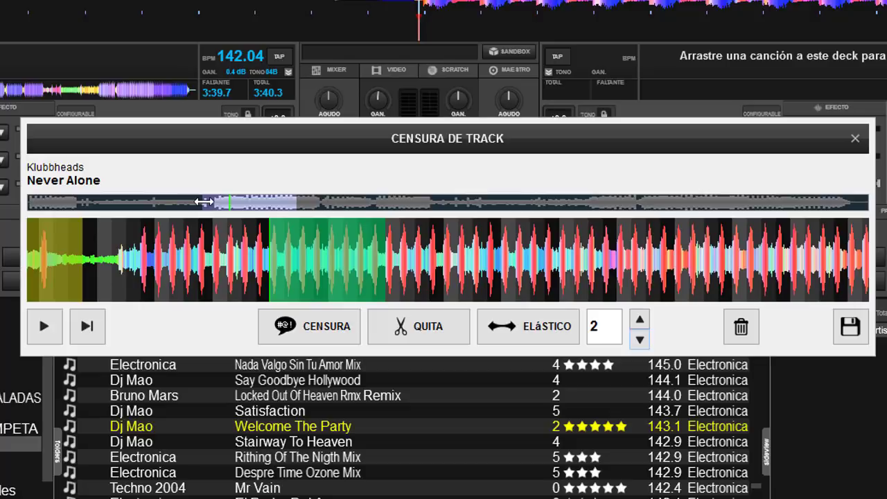
pyautogui.moveTo(204, 201); pyautogui.dragTo(178, 202)
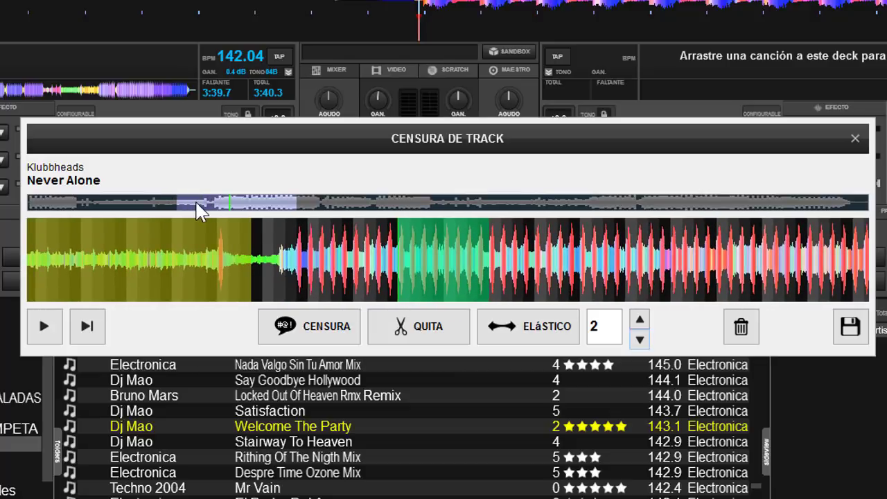
pyautogui.moveTo(296, 202); pyautogui.dragTo(267, 208)
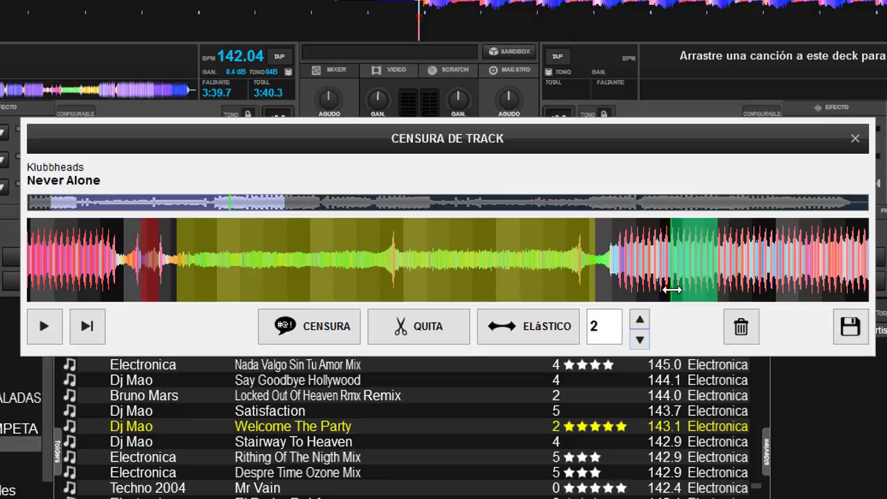
pyautogui.click(63, 262)
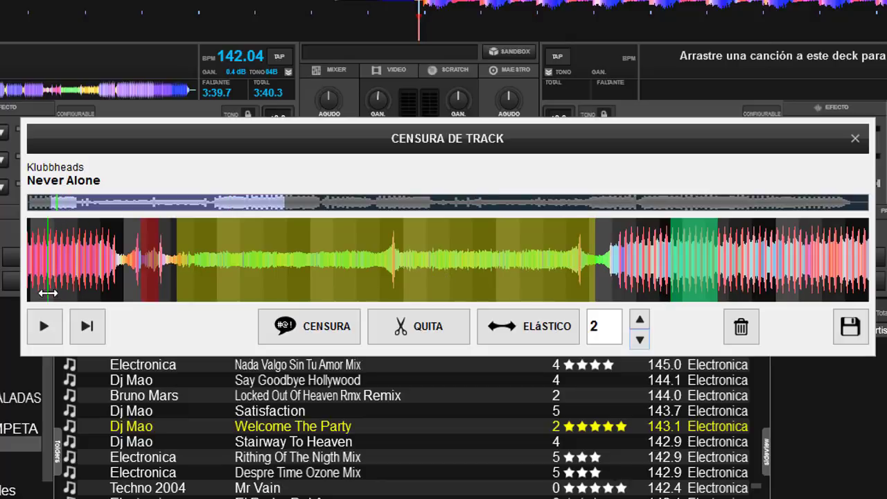
pyautogui.click(45, 326)
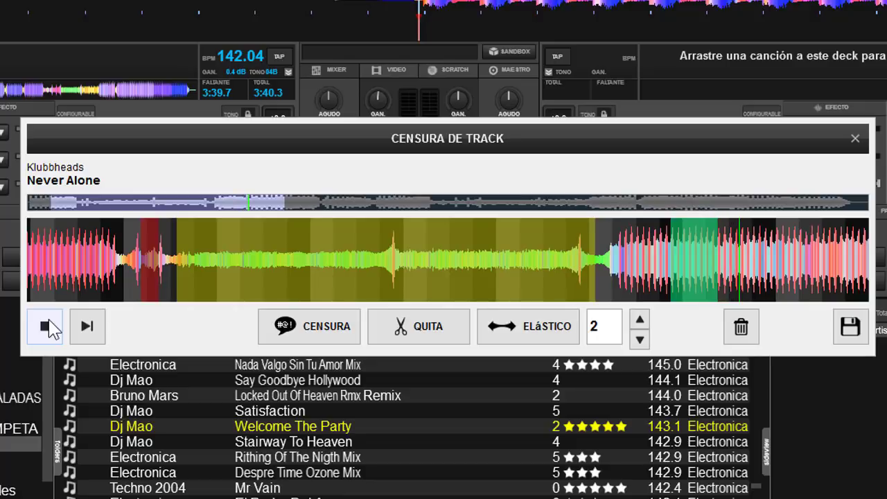
pyautogui.click(48, 333)
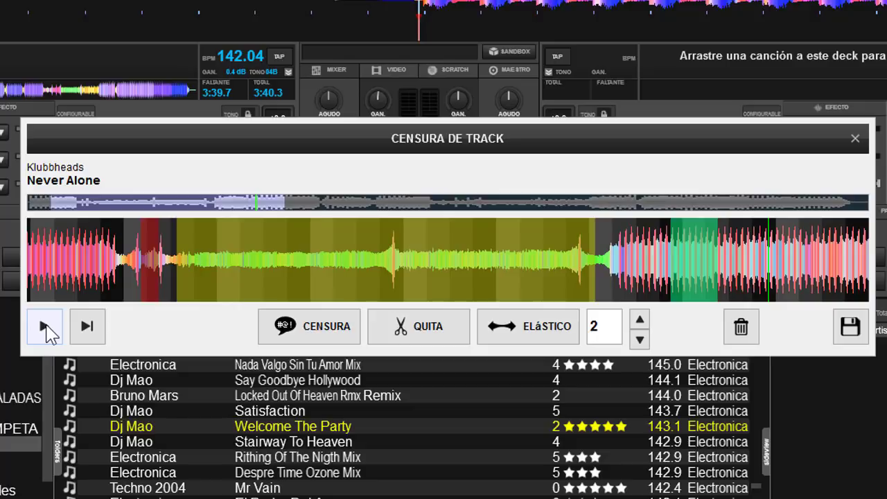